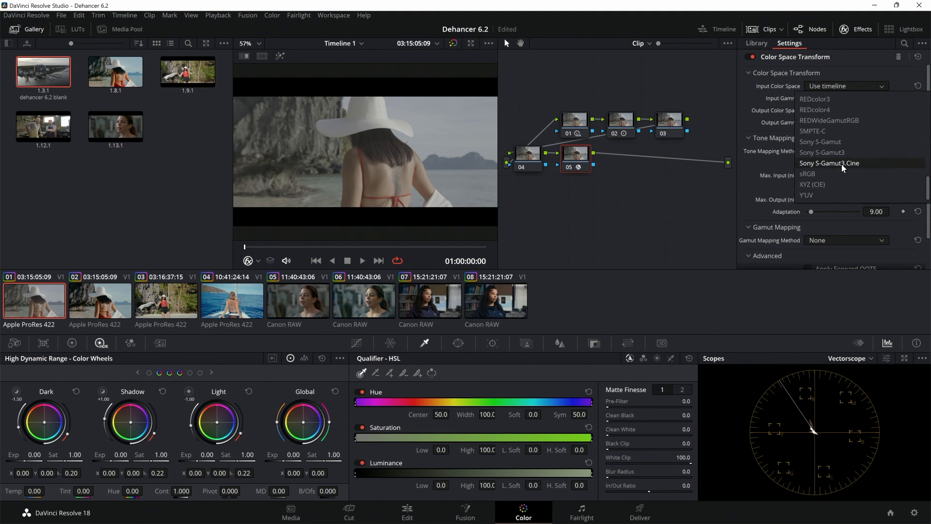
Set the Color Space Transform's input color space to Sony S-Gamut3.Cine and input gamma to Sony S-Log3, and review the clip full screen.
{"action": "left_click", "coordinate": [833, 98]}
{"action": "scroll", "coordinate": [833, 164], "scroll_direction": "down", "scroll_amount": 7}
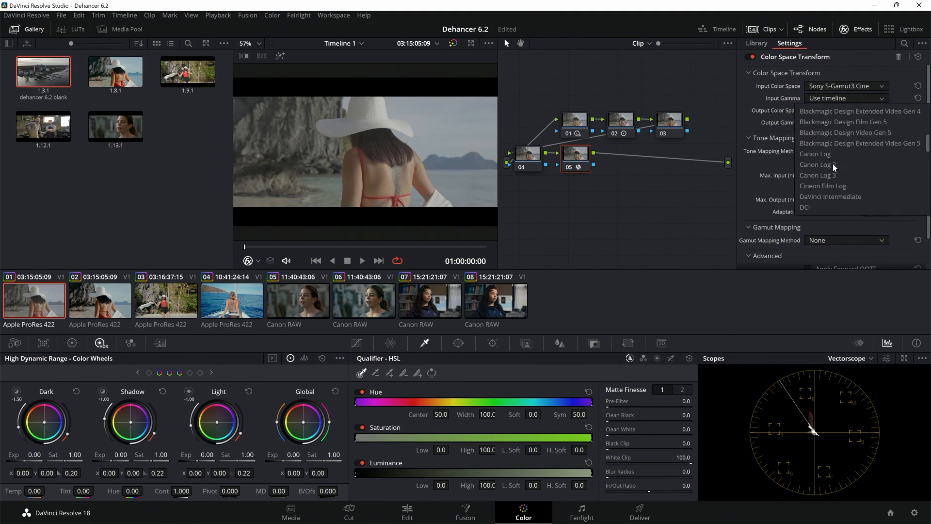
{"action": "scroll", "coordinate": [830, 146], "scroll_direction": "down", "scroll_amount": 2}
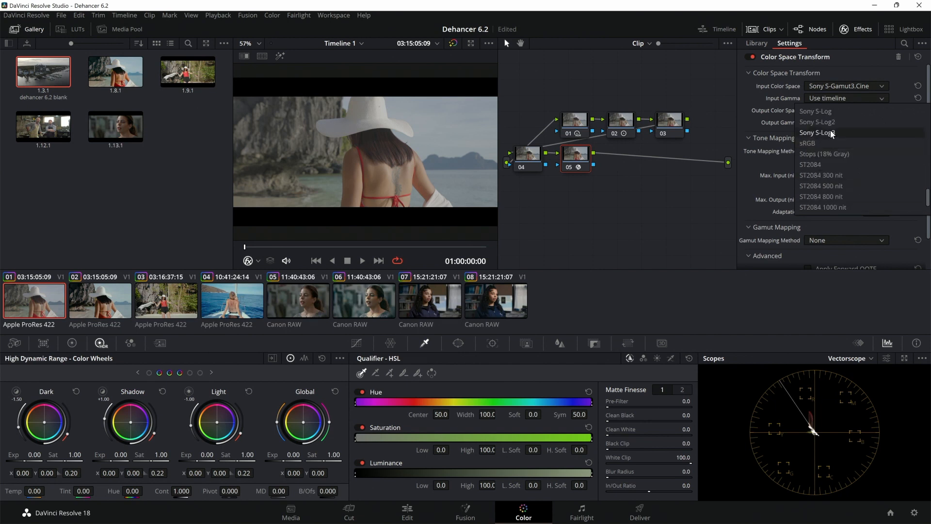
{"action": "left_click", "coordinate": [820, 196]}
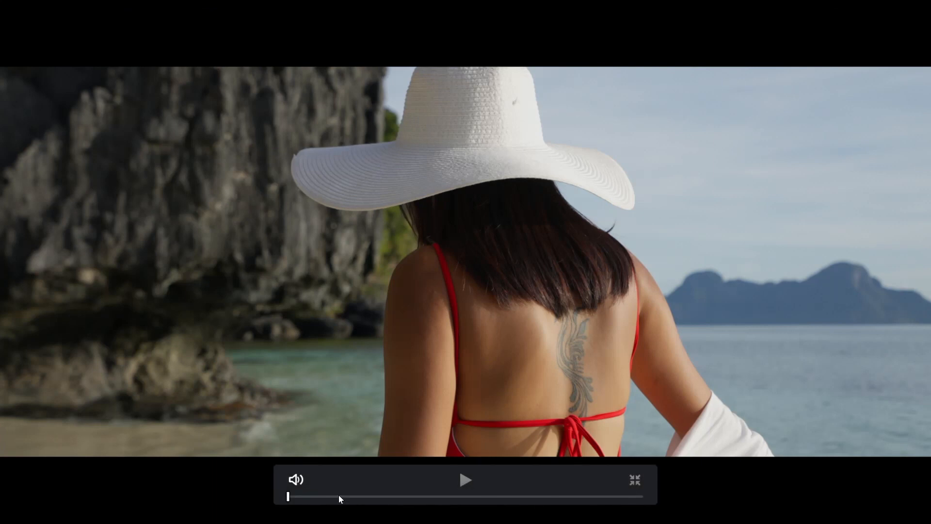
{"action": "left_click_drag", "start_coordinate": [338, 496], "coordinate": [276, 502]}
{"action": "key", "text": "Escape"}
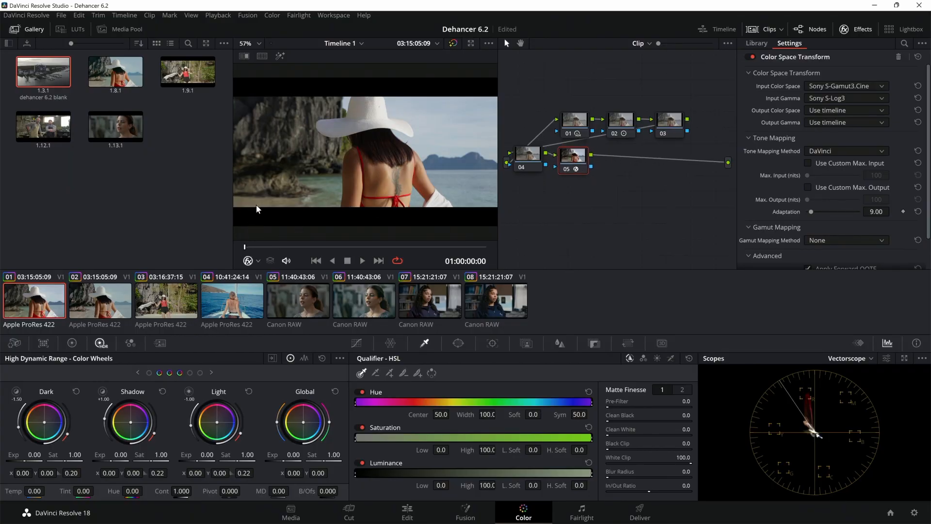
{"action": "key", "text": "p"}
{"action": "left_click_drag", "start_coordinate": [333, 496], "coordinate": [406, 483]}
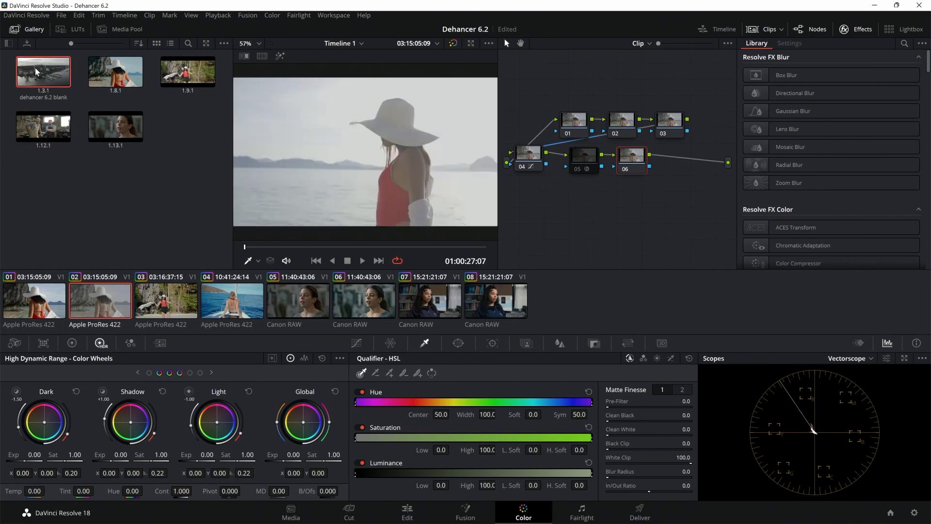
Apply the "dehancer 6.2 blank" gallery still to node 06 of clip 02 and examine the Dehancer Pro settings and input source options.
{"action": "left_click", "coordinate": [631, 160]}
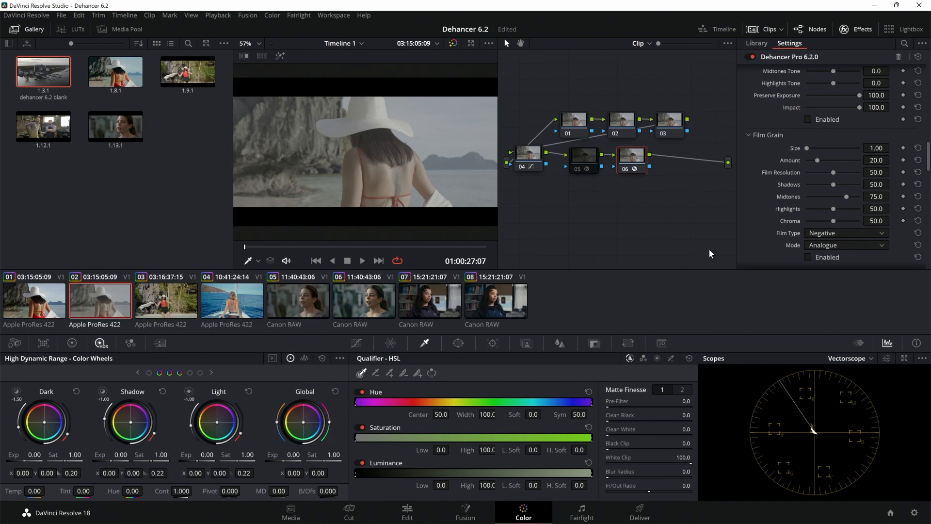
{"action": "scroll", "coordinate": [780, 250], "scroll_direction": "up", "scroll_amount": 6}
{"action": "scroll", "coordinate": [779, 251], "scroll_direction": "up", "scroll_amount": 2}
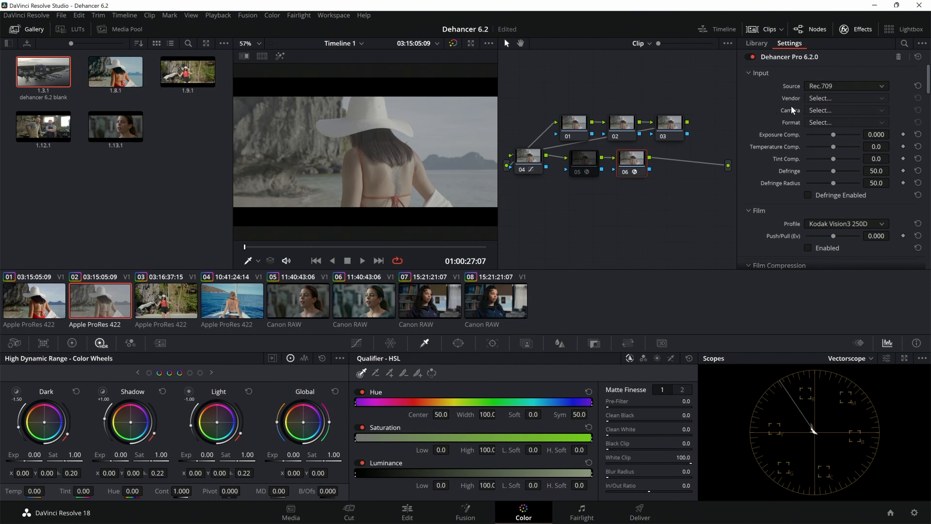
{"action": "scroll", "coordinate": [795, 186], "scroll_direction": "down", "scroll_amount": 10}
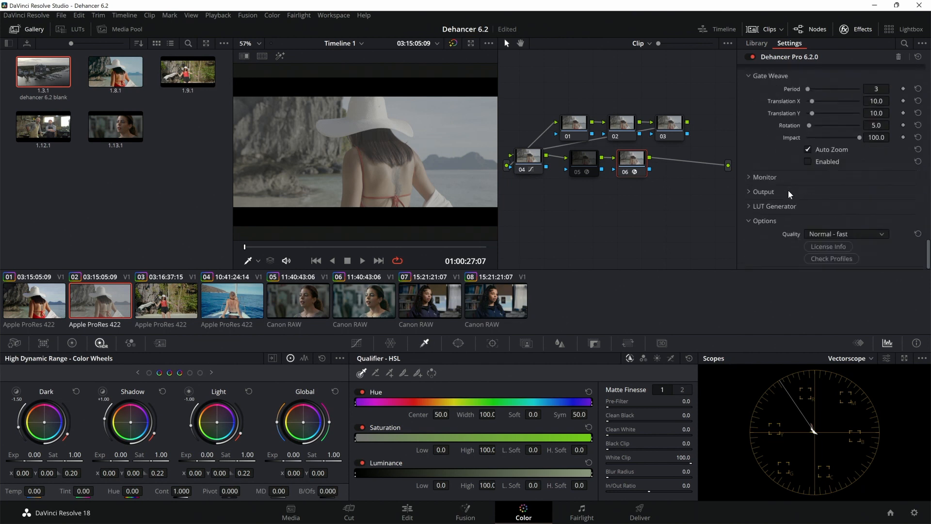
{"action": "scroll", "coordinate": [790, 188], "scroll_direction": "up", "scroll_amount": 10}
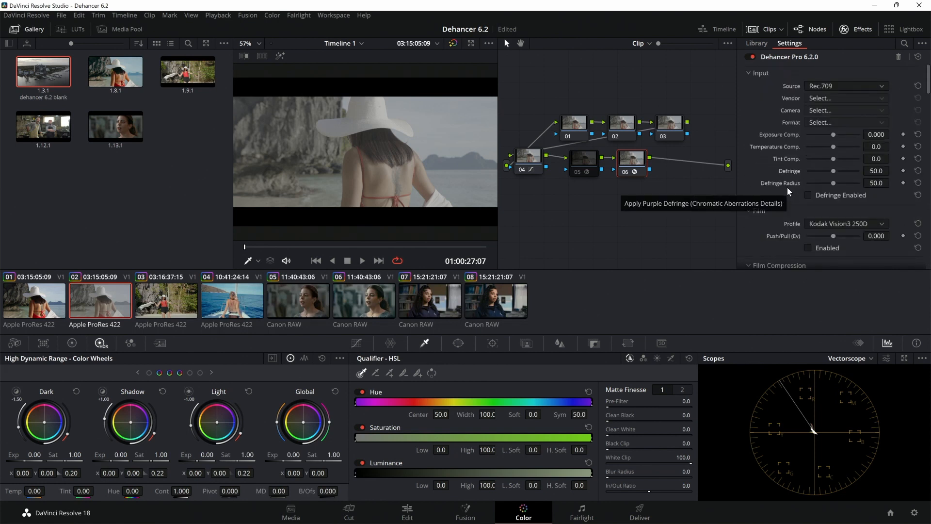
{"action": "left_click", "coordinate": [857, 84]}
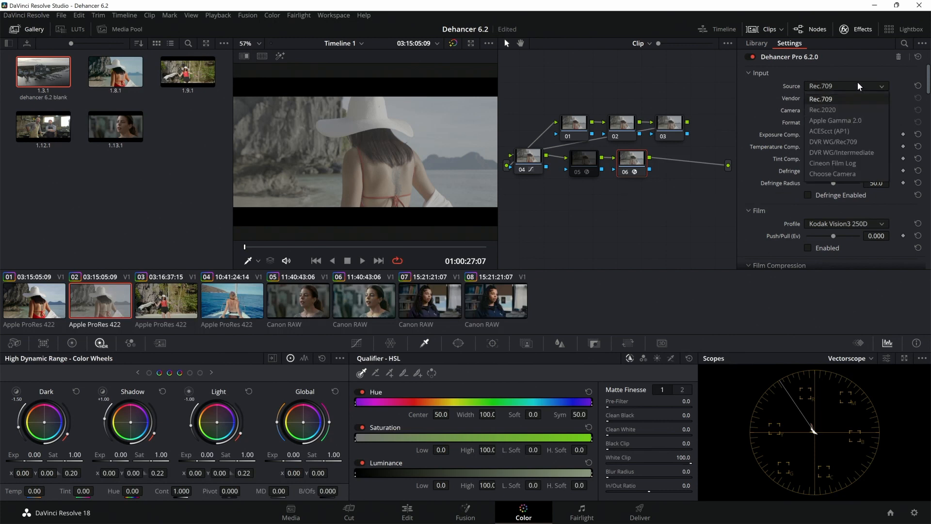
{"action": "left_click", "coordinate": [857, 85]}
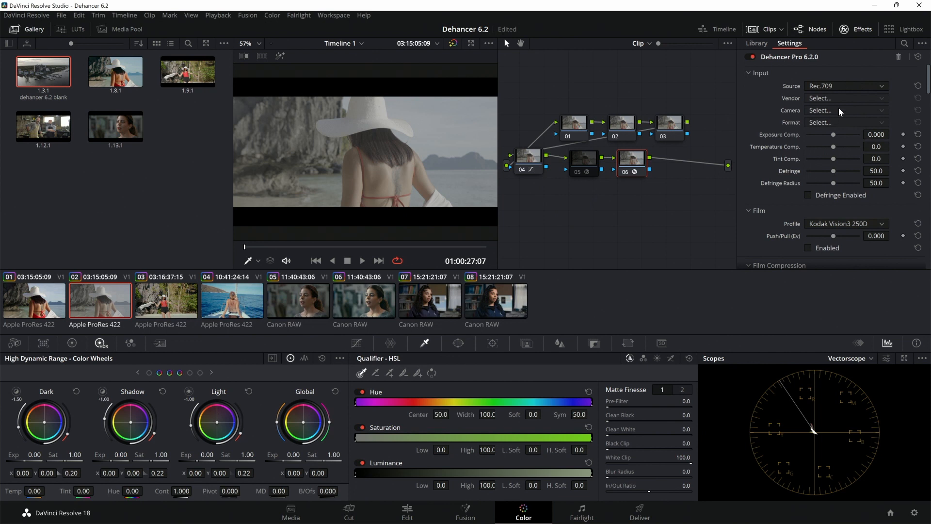
{"action": "scroll", "coordinate": [753, 199], "scroll_direction": "down", "scroll_amount": 3}
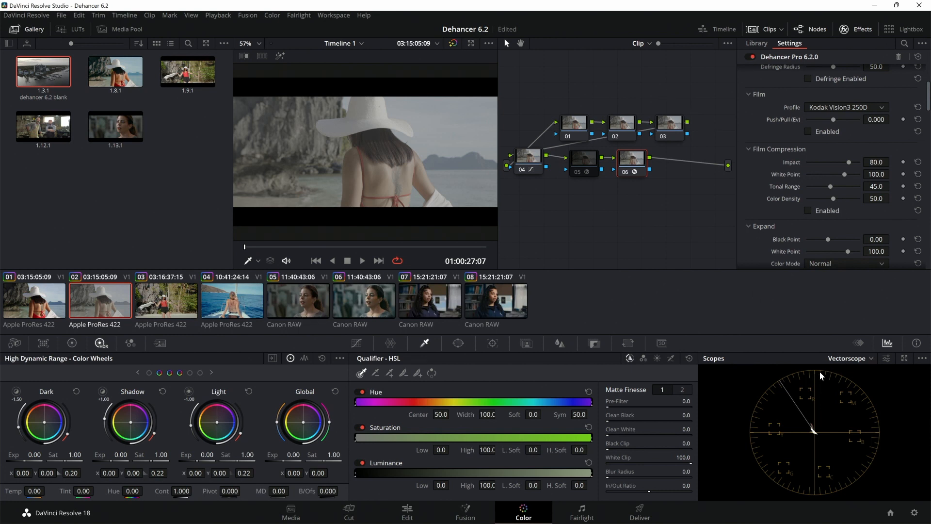
{"action": "scroll", "coordinate": [804, 140], "scroll_direction": "up", "scroll_amount": 4}
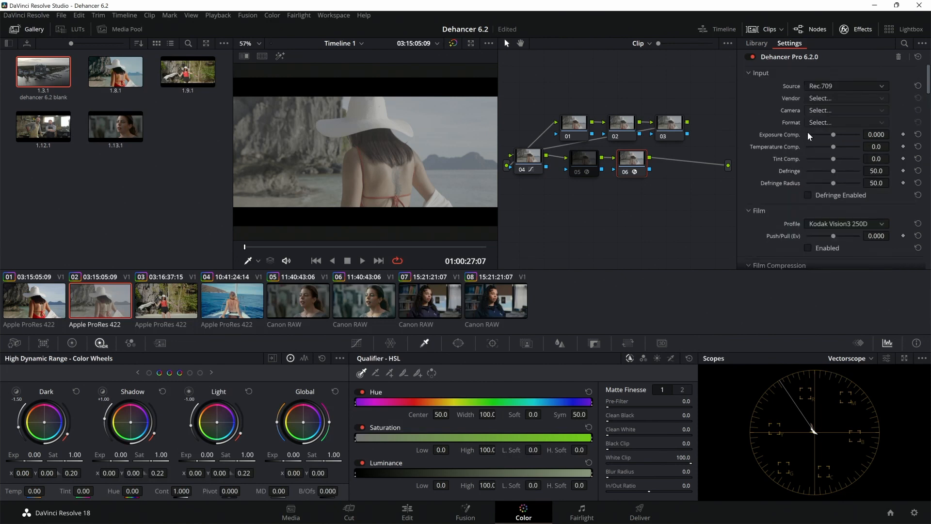
Set Dehancer's input source to Choose Camera and the vendor to Sony.
{"action": "left_click", "coordinate": [836, 90]}
{"action": "left_click", "coordinate": [839, 176]}
{"action": "left_click", "coordinate": [830, 99]}
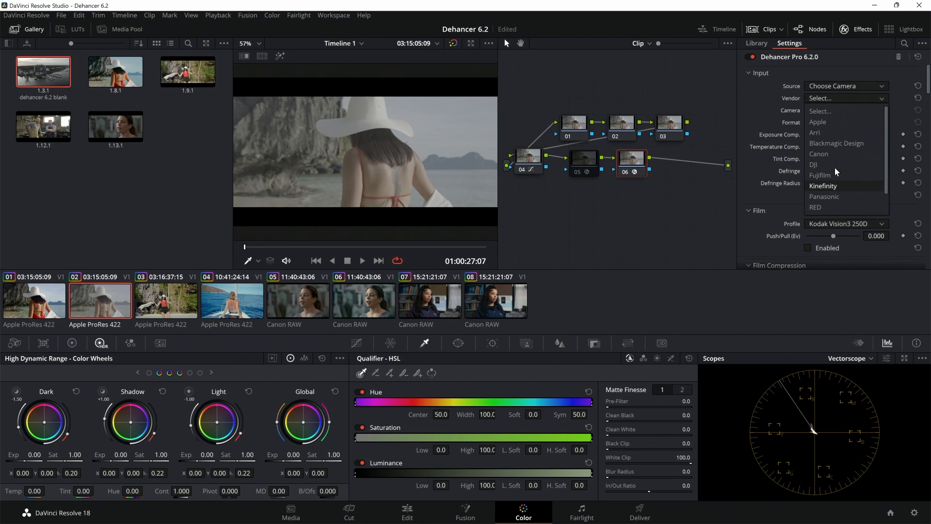
{"action": "scroll", "coordinate": [837, 170], "scroll_direction": "down", "scroll_amount": 3}
{"action": "left_click", "coordinate": [836, 202]}
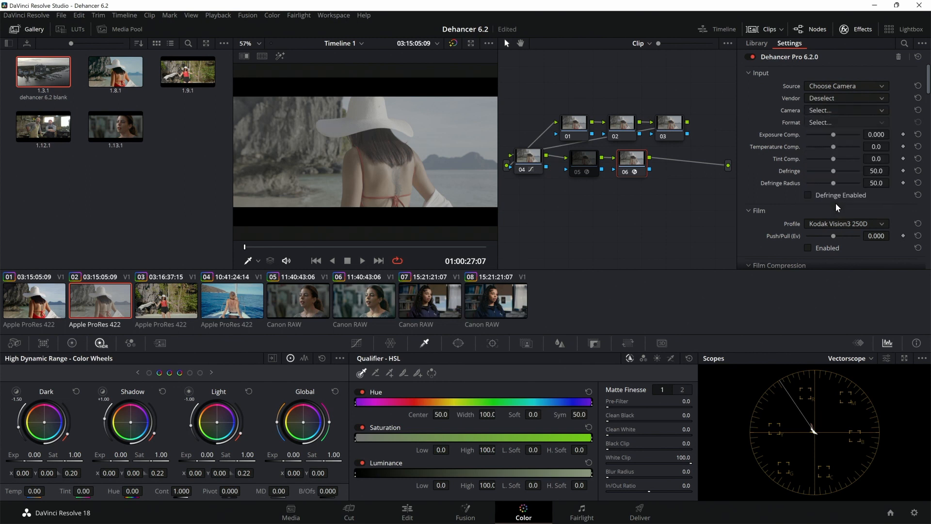
Set Dehancer's camera to Alpha 7S III and format to S-Log3 S-Gamut3 ISO 640, and review the clip full screen.
{"action": "left_click", "coordinate": [848, 112]}
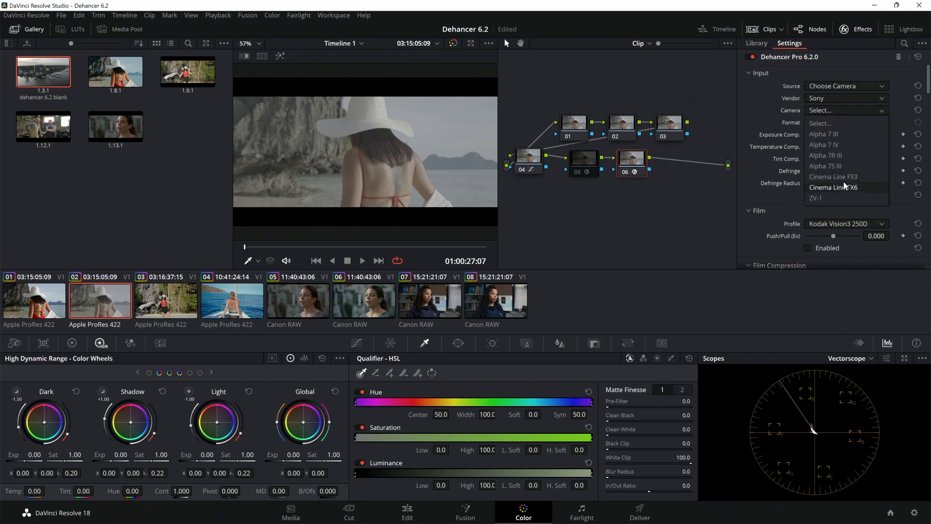
{"action": "left_click", "coordinate": [846, 166]}
{"action": "left_click", "coordinate": [848, 123]}
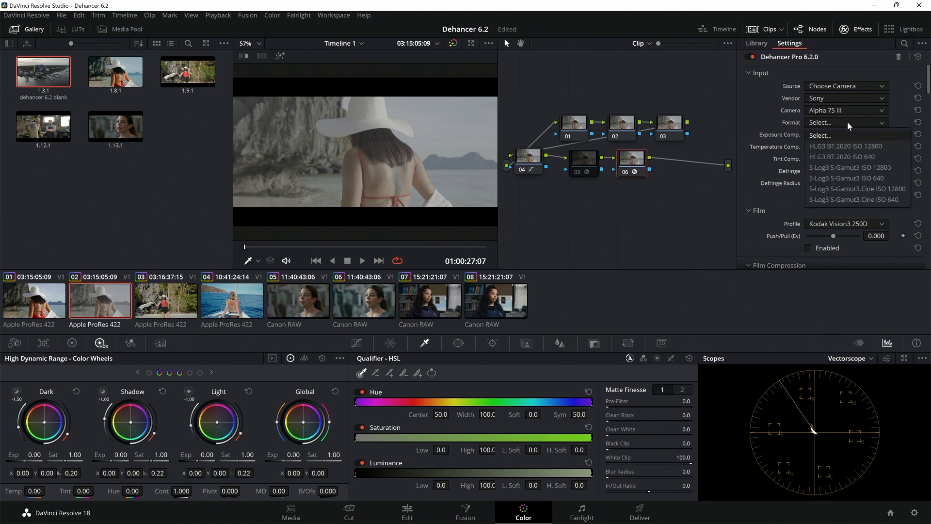
{"action": "left_click", "coordinate": [832, 180]}
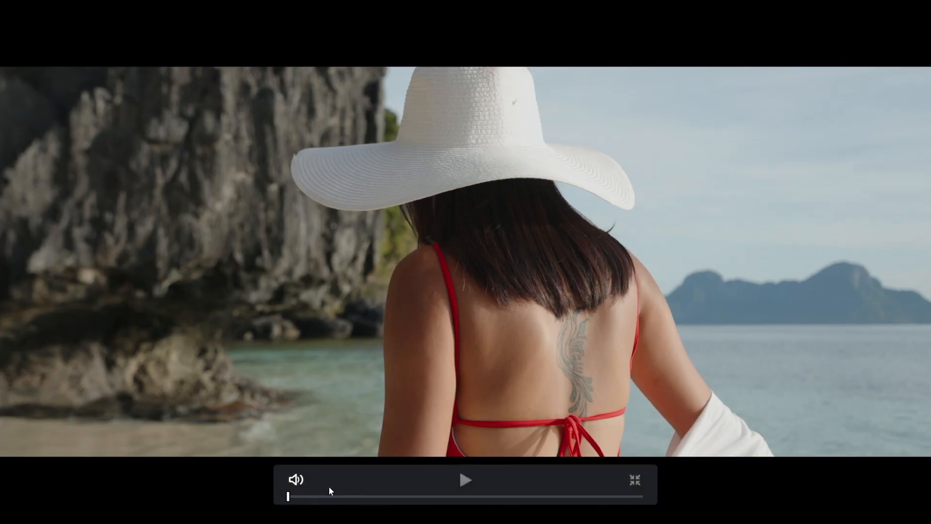
{"action": "left_click_drag", "start_coordinate": [325, 496], "coordinate": [286, 493]}
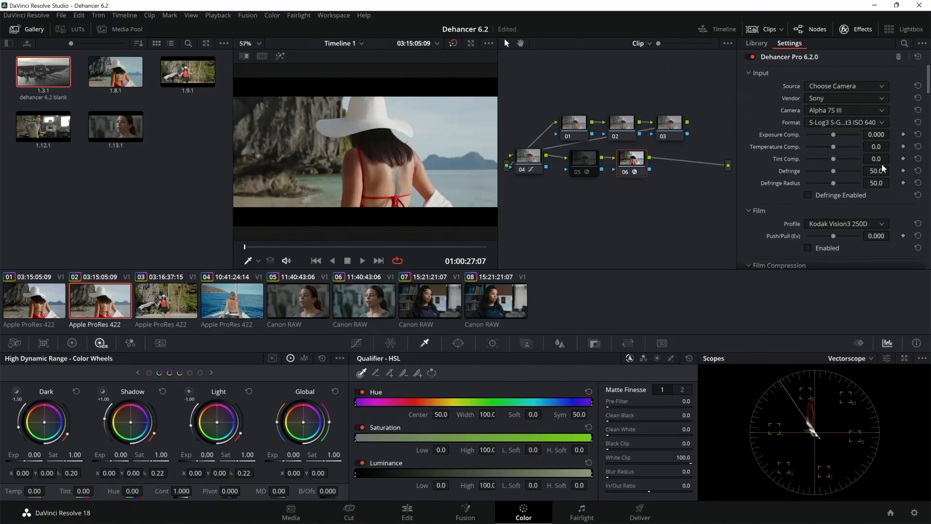
Try Dehancer's Film Compression, scrub the clip full screen to judge the effect, and turn the compression back off.
{"action": "scroll", "coordinate": [762, 208], "scroll_direction": "down", "scroll_amount": 5}
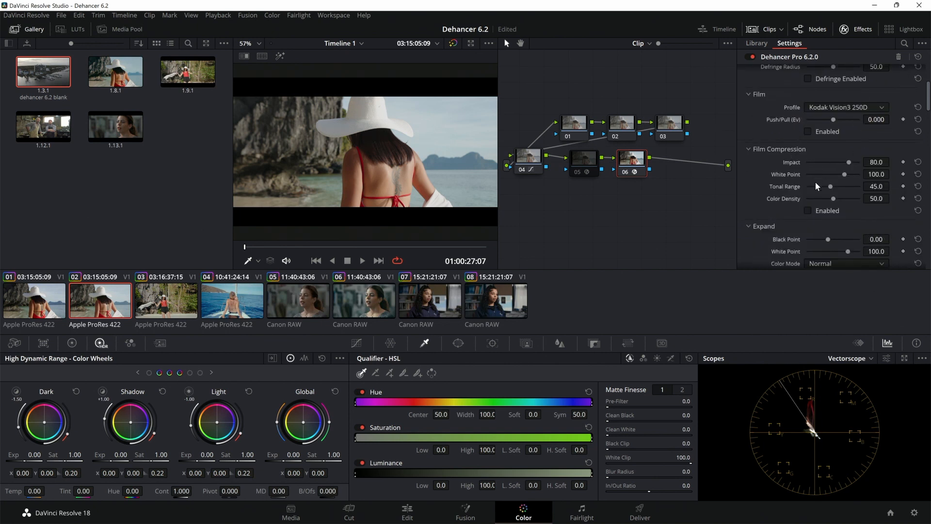
{"action": "left_click", "coordinate": [808, 211]}
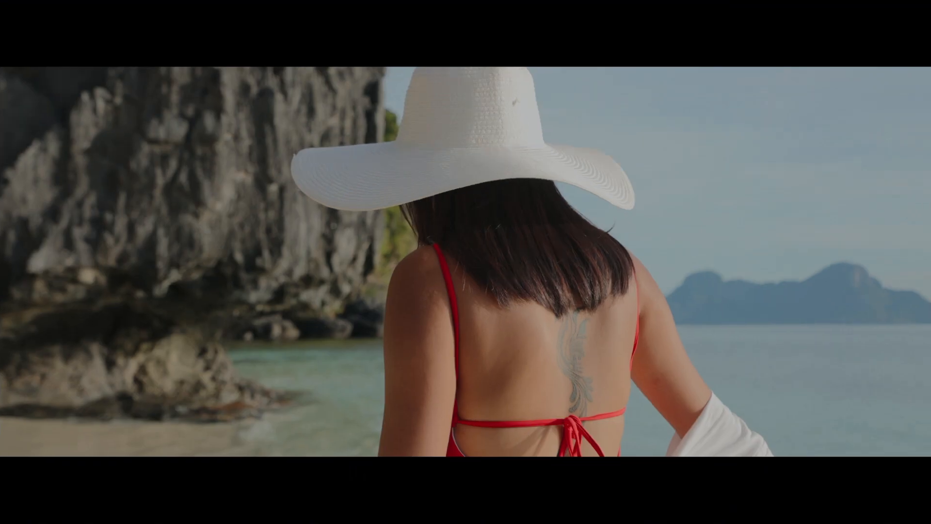
{"action": "mouse_move", "coordinate": [804, 217]}
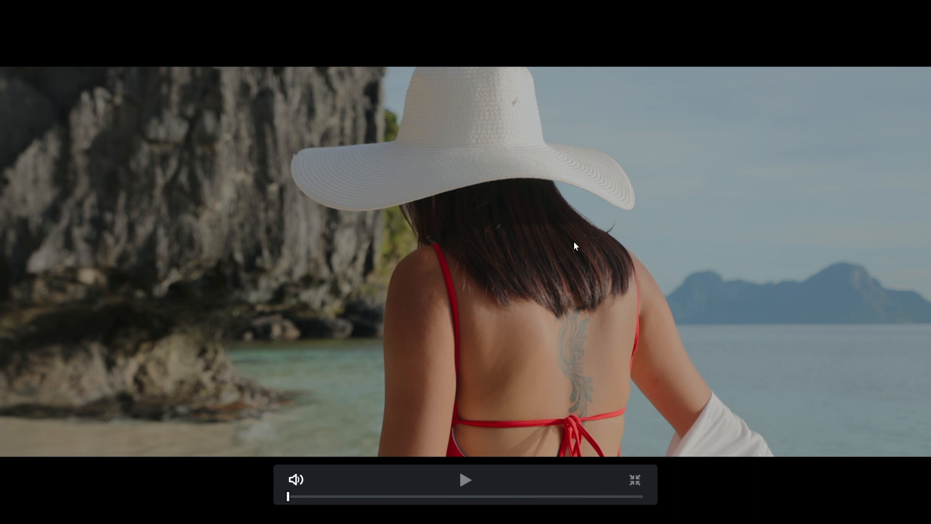
{"action": "left_click_drag", "start_coordinate": [288, 496], "coordinate": [320, 481]}
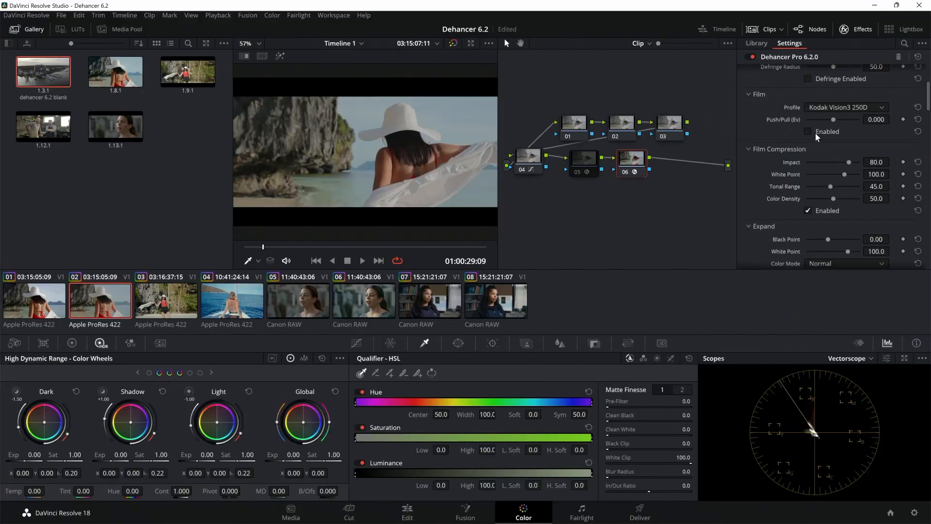
{"action": "left_click", "coordinate": [808, 210]}
Examine Dehancer's print profile options and browse the Film Looks LUT folder for the equivalent print film LUTs.
{"action": "scroll", "coordinate": [765, 187], "scroll_direction": "down", "scroll_amount": 2}
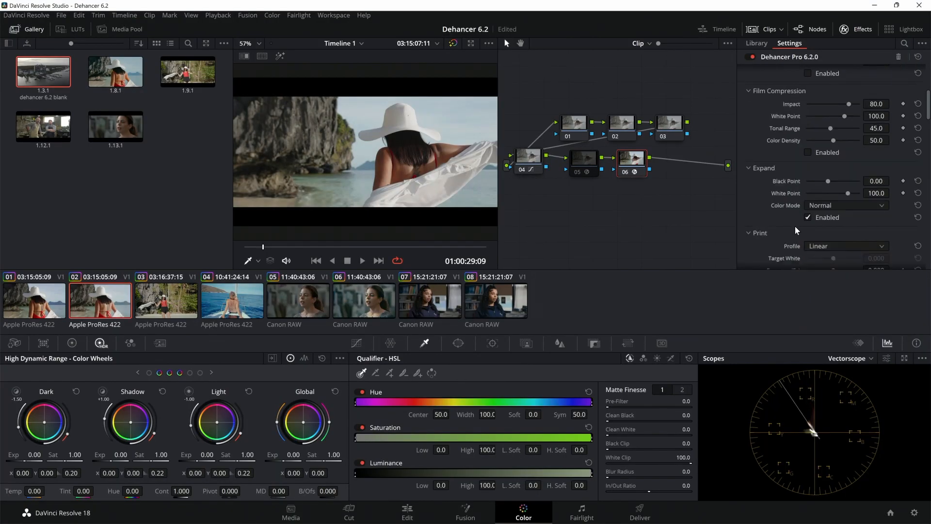
{"action": "scroll", "coordinate": [796, 227], "scroll_direction": "down", "scroll_amount": 2}
{"action": "scroll", "coordinate": [756, 195], "scroll_direction": "down", "scroll_amount": 2}
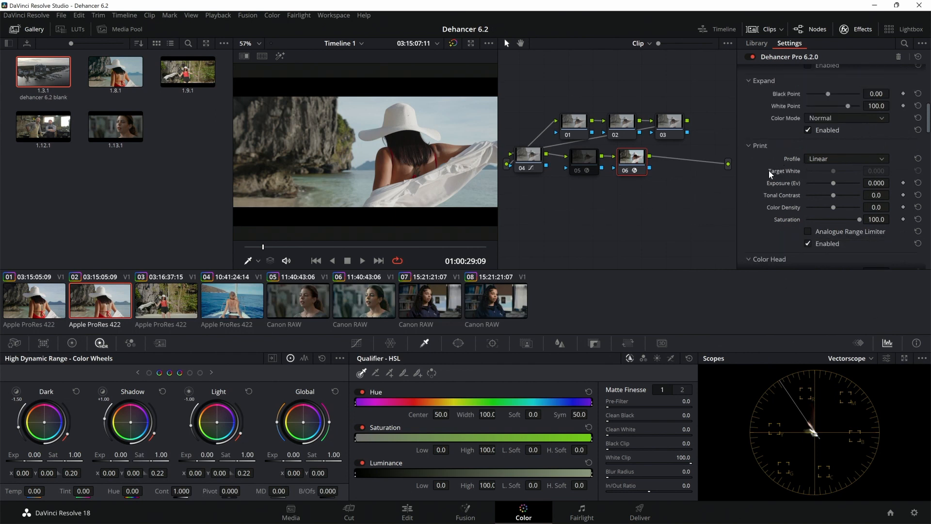
{"action": "left_click", "coordinate": [851, 157]}
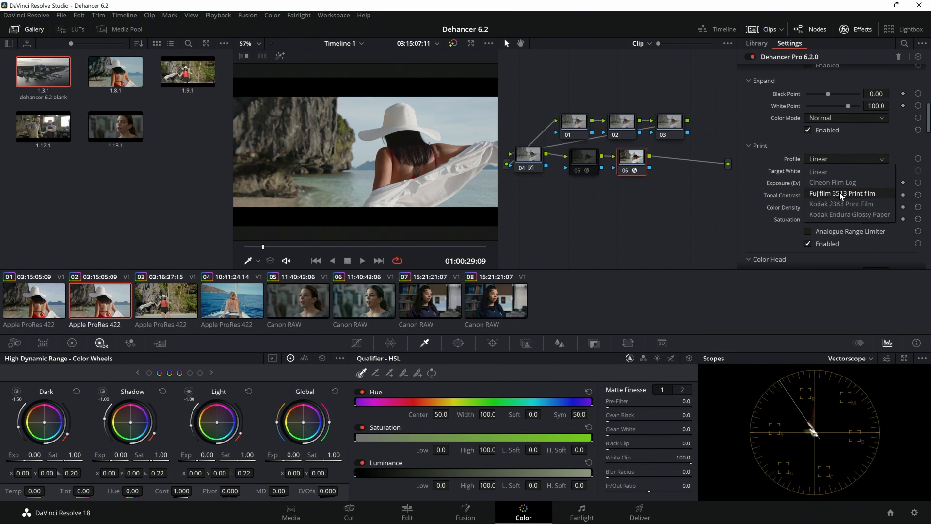
{"action": "left_click", "coordinate": [744, 202]}
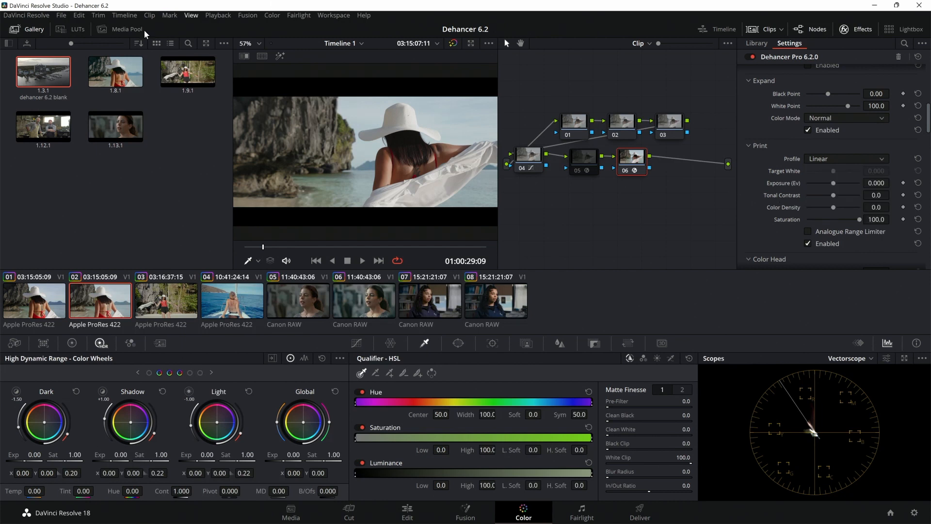
{"action": "left_click", "coordinate": [73, 29]}
{"action": "left_click", "coordinate": [39, 161]}
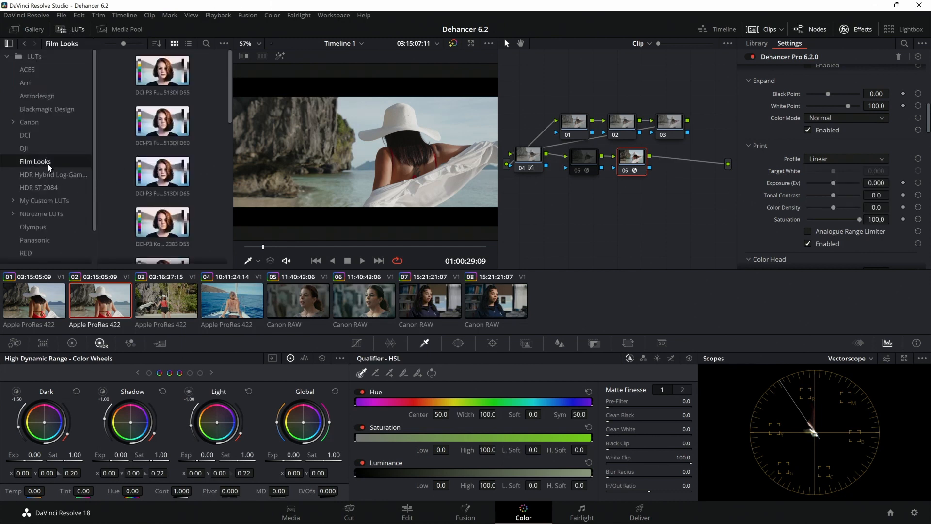
{"action": "scroll", "coordinate": [141, 208], "scroll_direction": "down", "scroll_amount": 6}
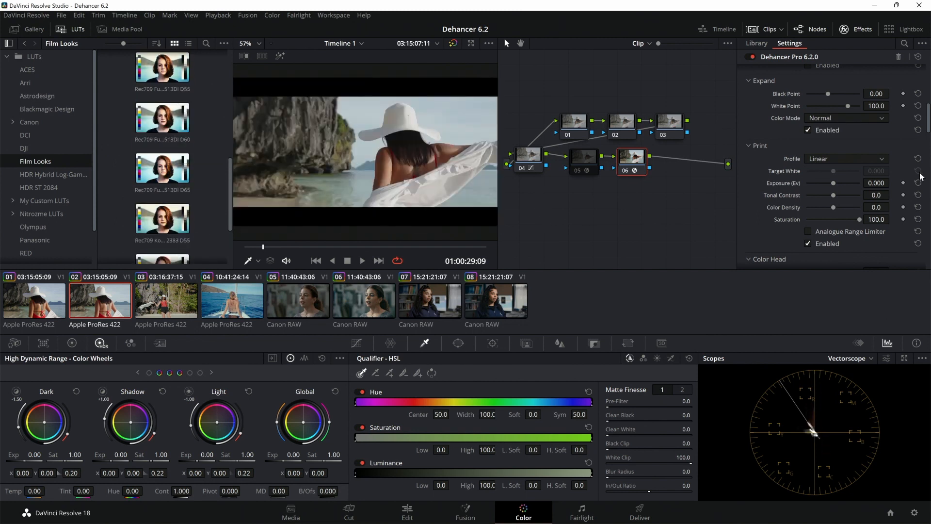
Set Dehancer's Print profile to Fujifilm 3513 Print film and scrub through the clip full screen to check the look.
{"action": "left_click", "coordinate": [861, 147]}
{"action": "left_click", "coordinate": [839, 147]}
{"action": "left_click", "coordinate": [844, 160]}
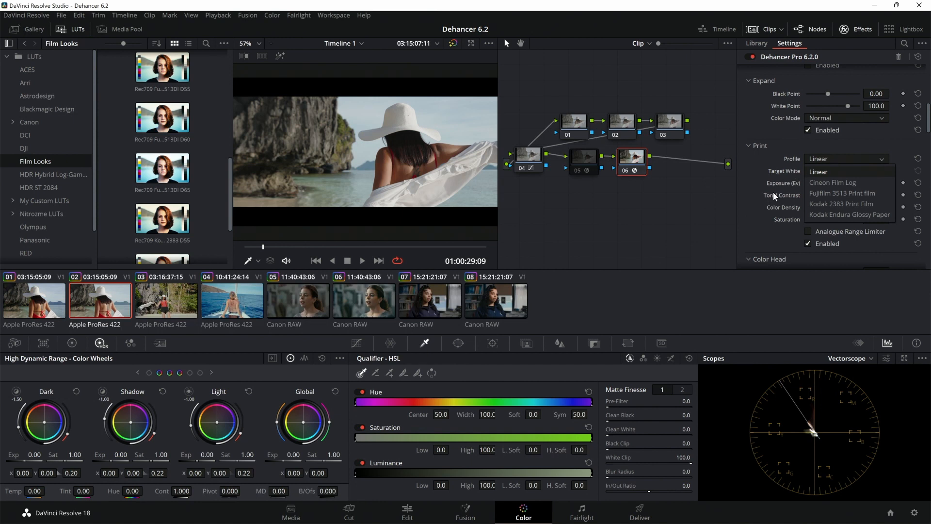
{"action": "left_click", "coordinate": [816, 195]}
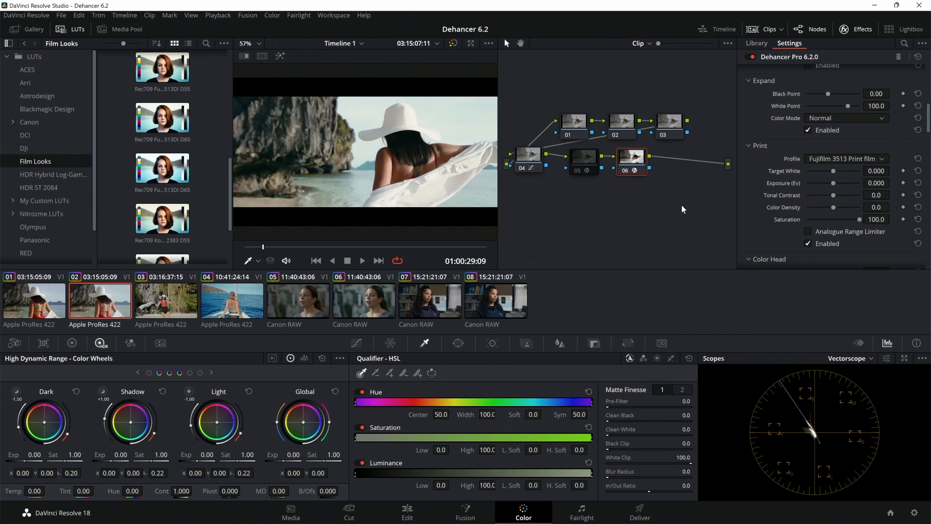
{"action": "key", "text": "ctrl+f"}
{"action": "left_click_drag", "start_coordinate": [335, 496], "coordinate": [311, 493]}
{"action": "key", "text": "Escape"}
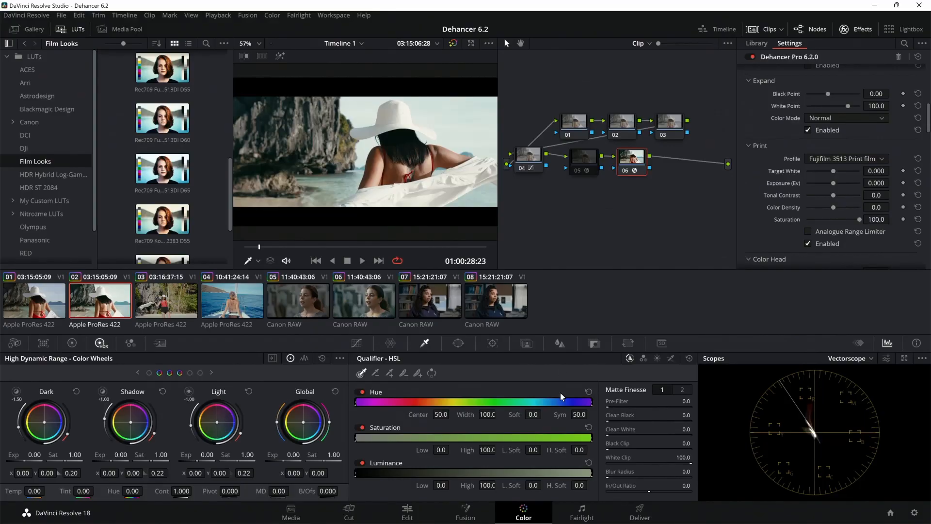
Enable Film Compression in Dehancer and review its effect on the clip full screen.
{"action": "scroll", "coordinate": [757, 176], "scroll_direction": "up", "scroll_amount": 5}
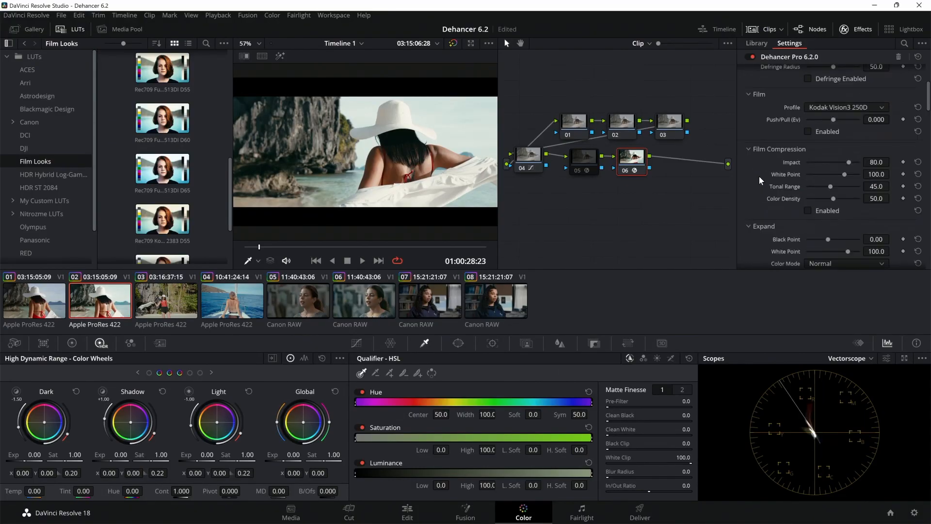
{"action": "left_click", "coordinate": [808, 210]}
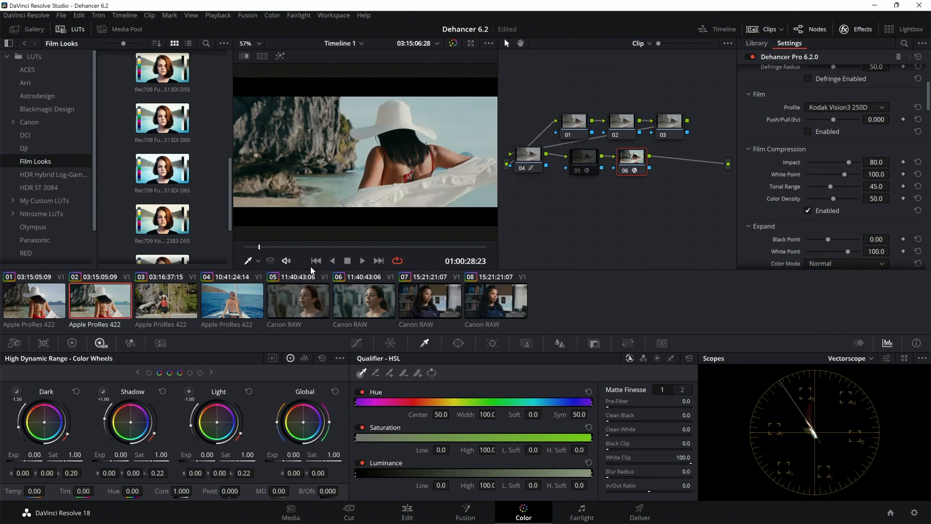
{"action": "key", "text": "ctrl+f"}
{"action": "mouse_move", "coordinate": [298, 496]}
{"action": "left_mouse_down"}
{"action": "mouse_move", "coordinate": [464, 492]}
{"action": "mouse_move", "coordinate": [289, 493]}
{"action": "mouse_move", "coordinate": [298, 491]}
{"action": "left_mouse_up"}
{"action": "key", "text": "Escape"}
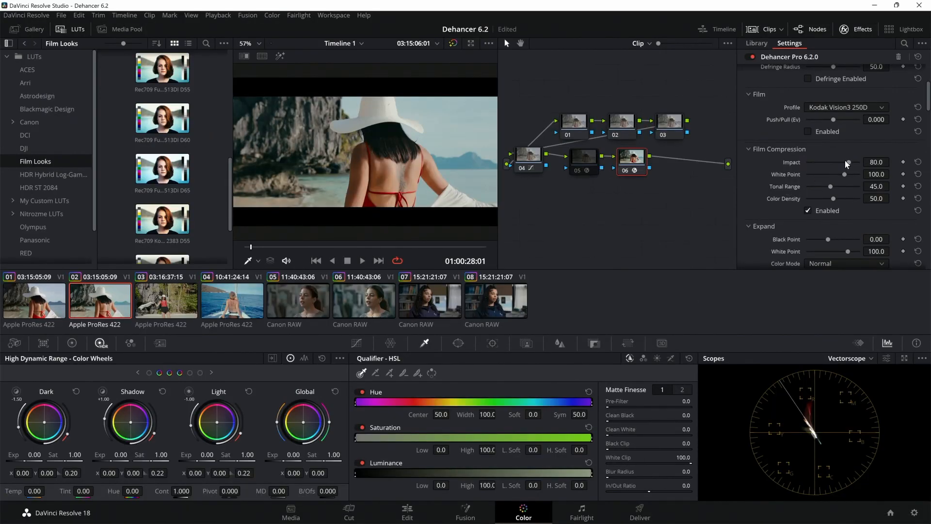
Switch the scopes display from Vectorscope to Waveform.
{"action": "left_click", "coordinate": [850, 358]}
{"action": "left_click", "coordinate": [854, 381]}
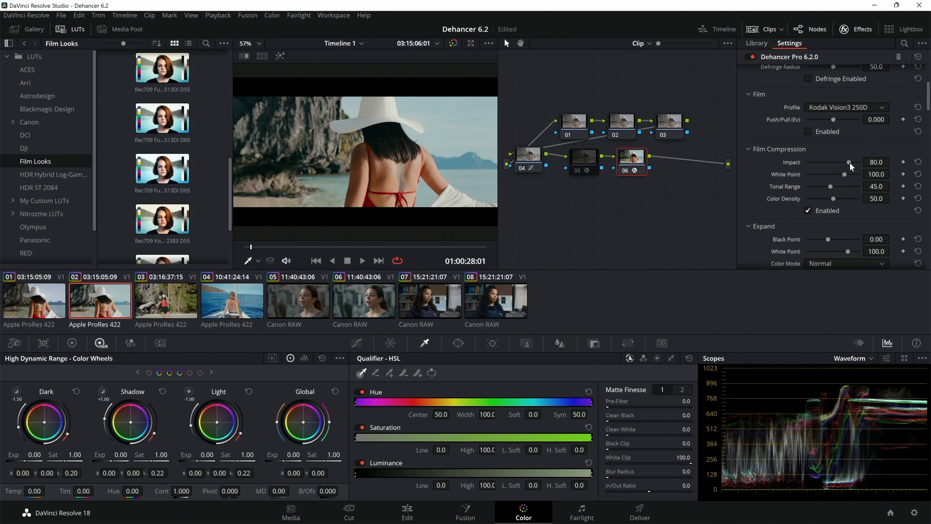
Try Film Compression with Impact at 100, a shifted White Point and Tonal Range at 14.7, resetting each one after its test.
{"action": "mouse_move", "coordinate": [850, 162]}
{"action": "left_mouse_down"}
{"action": "mouse_move", "coordinate": [808, 168]}
{"action": "mouse_move", "coordinate": [866, 162]}
{"action": "left_mouse_up"}
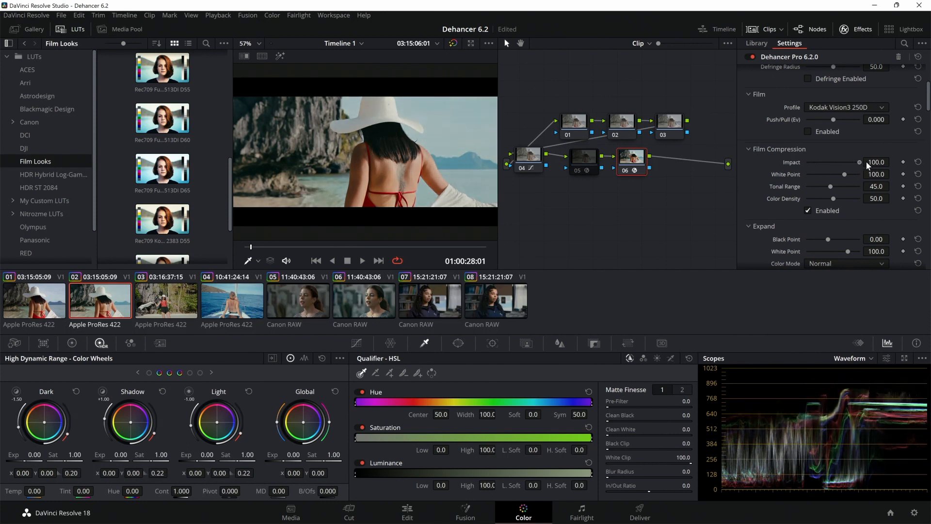
{"action": "left_click", "coordinate": [918, 162]}
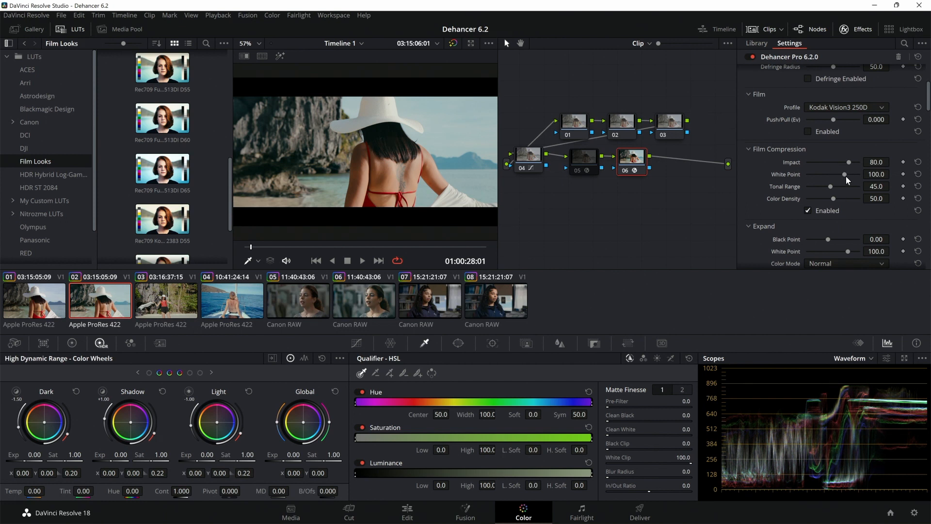
{"action": "mouse_move", "coordinate": [845, 175]}
{"action": "left_mouse_down"}
{"action": "mouse_move", "coordinate": [803, 173]}
{"action": "mouse_move", "coordinate": [859, 185]}
{"action": "mouse_move", "coordinate": [832, 181]}
{"action": "mouse_move", "coordinate": [858, 184]}
{"action": "mouse_move", "coordinate": [835, 182]}
{"action": "mouse_move", "coordinate": [850, 184]}
{"action": "left_mouse_up"}
{"action": "left_click", "coordinate": [918, 174]}
{"action": "mouse_move", "coordinate": [832, 188]}
{"action": "left_mouse_down"}
{"action": "mouse_move", "coordinate": [846, 189]}
{"action": "mouse_move", "coordinate": [815, 187]}
{"action": "left_mouse_up"}
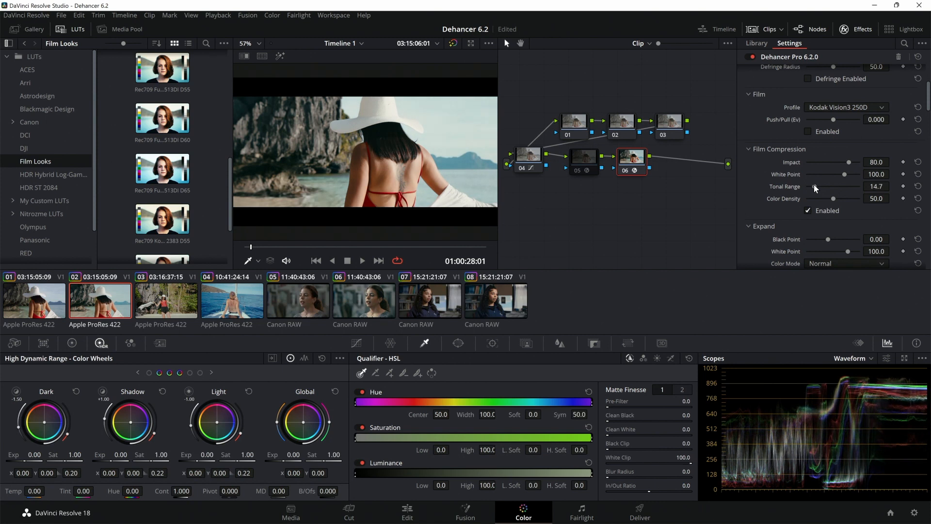
{"action": "left_click", "coordinate": [919, 186]}
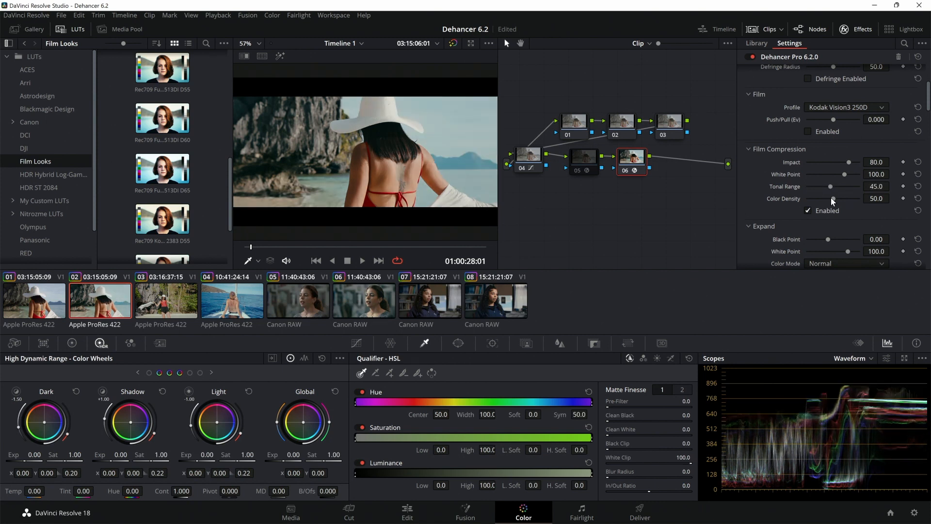
Test Film Compression's Color Density at 2.8 and 100 and Tonal Range at 60.5 and 100, and reset both settings.
{"action": "double_click", "coordinate": [832, 199]}
{"action": "left_click_drag", "start_coordinate": [807, 198], "coordinate": [839, 192]}
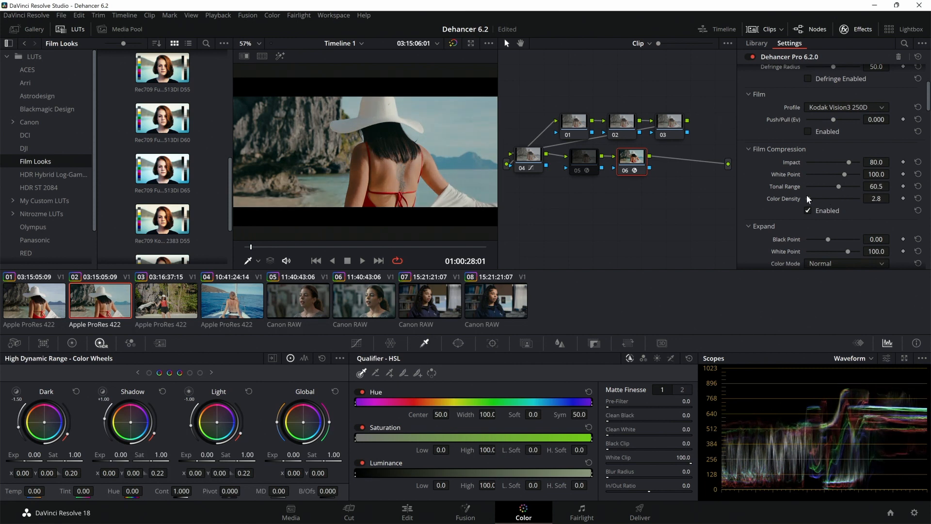
{"action": "left_click_drag", "start_coordinate": [843, 198], "coordinate": [880, 199]}
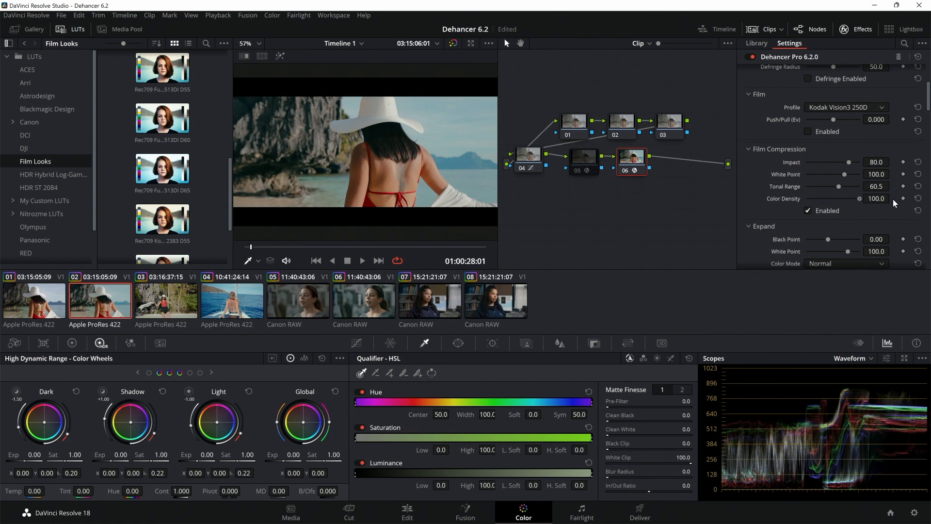
{"action": "left_click_drag", "start_coordinate": [842, 190], "coordinate": [860, 203]}
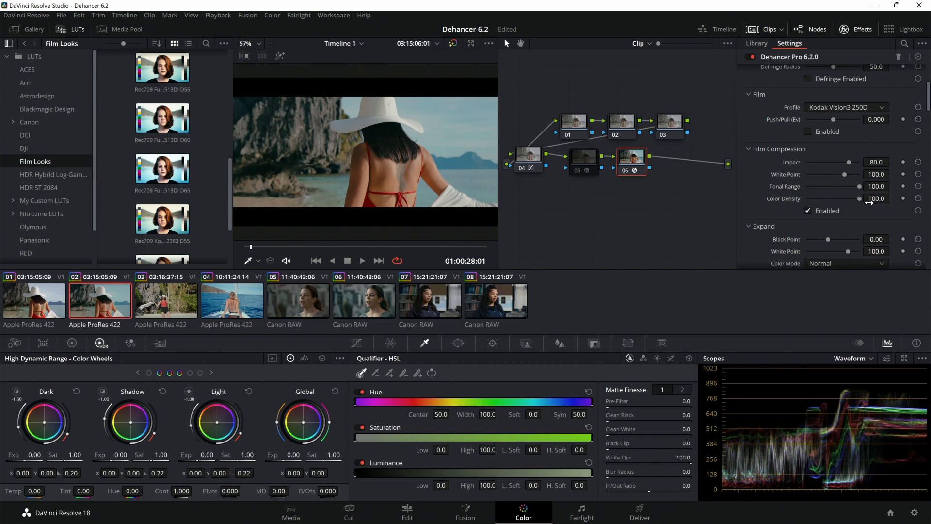
{"action": "left_click", "coordinate": [918, 198]}
{"action": "left_click", "coordinate": [918, 187]}
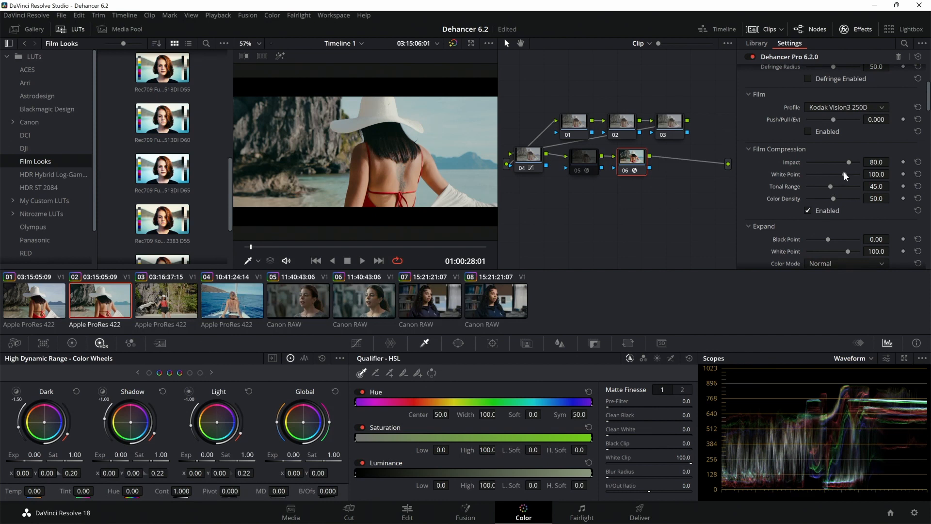
Set Film Compression's White Point to 89.8, Tonal Range to 51.6 and Color Density to 68.8, and review the clip full screen.
{"action": "left_click_drag", "start_coordinate": [844, 172], "coordinate": [834, 189]}
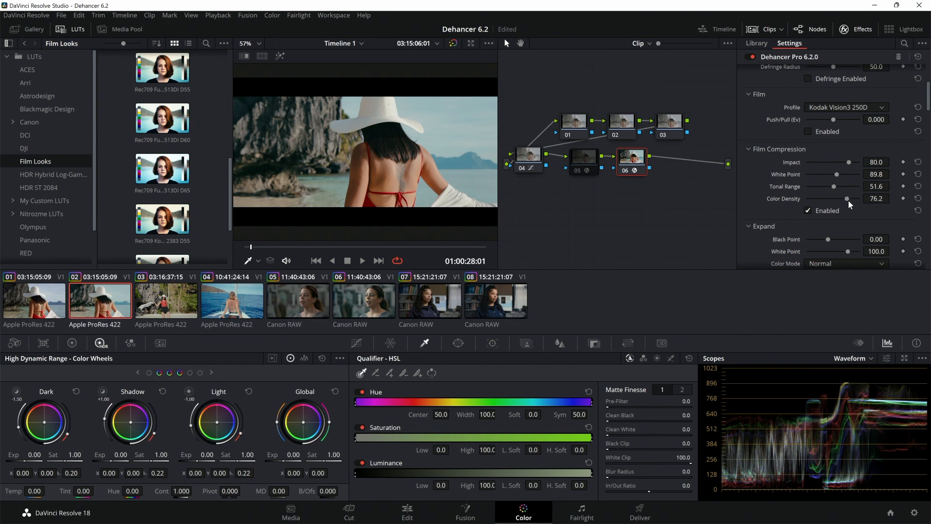
{"action": "key", "text": "ctrl+f"}
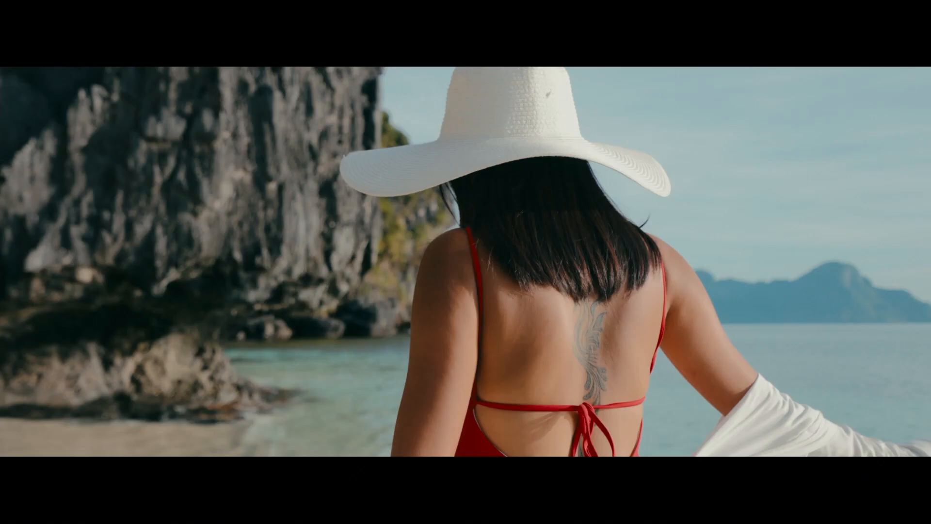
{"action": "left_click_drag", "start_coordinate": [319, 502], "coordinate": [380, 510]}
{"action": "left_click_drag", "start_coordinate": [452, 498], "coordinate": [297, 499]}
{"action": "key", "text": "space"}
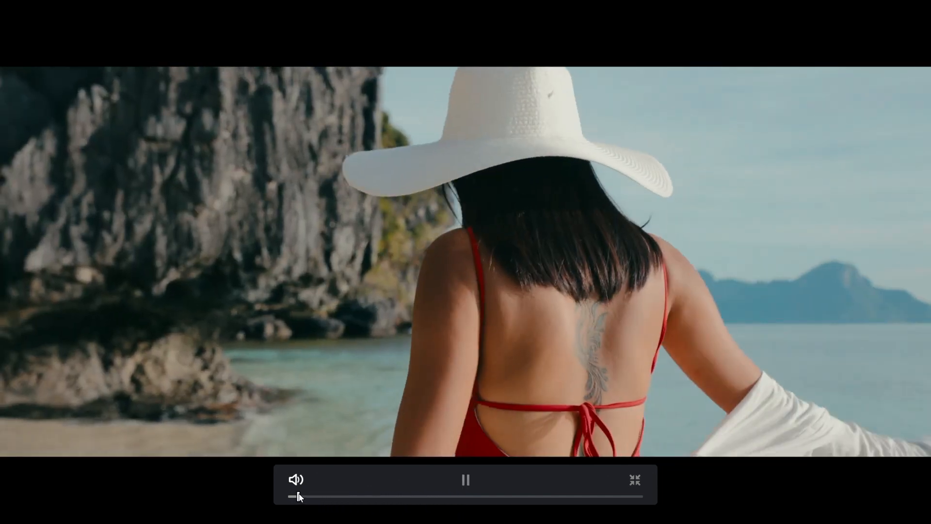
{"action": "key", "text": "space"}
{"action": "key", "text": "Escape"}
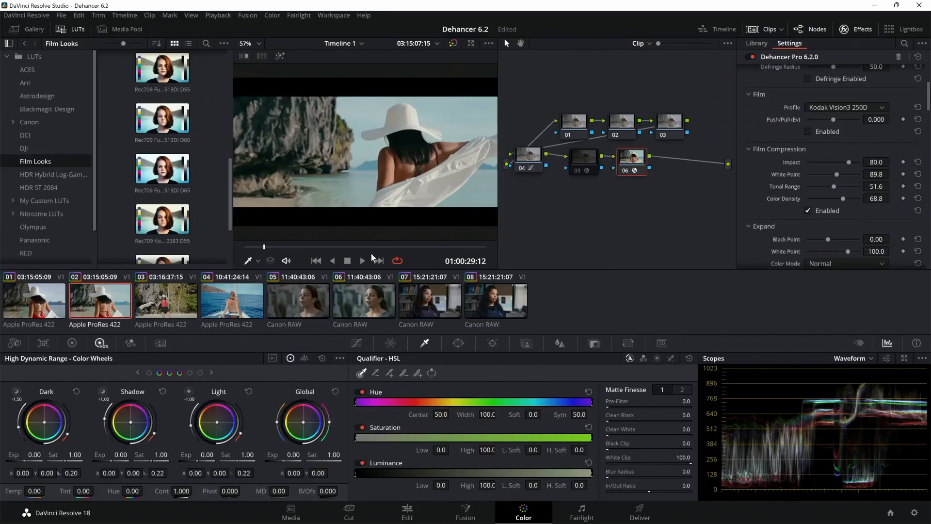
Scrub through the first clip, graded with the Color Space Transform, full screen to compare it with the Dehancer version.
{"action": "left_click", "coordinate": [51, 316]}
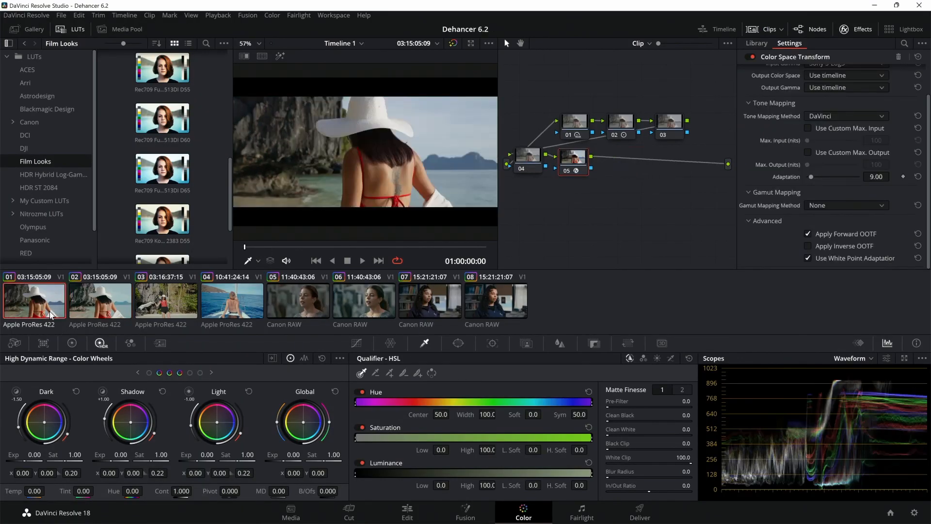
{"action": "key", "text": "ctrl+f"}
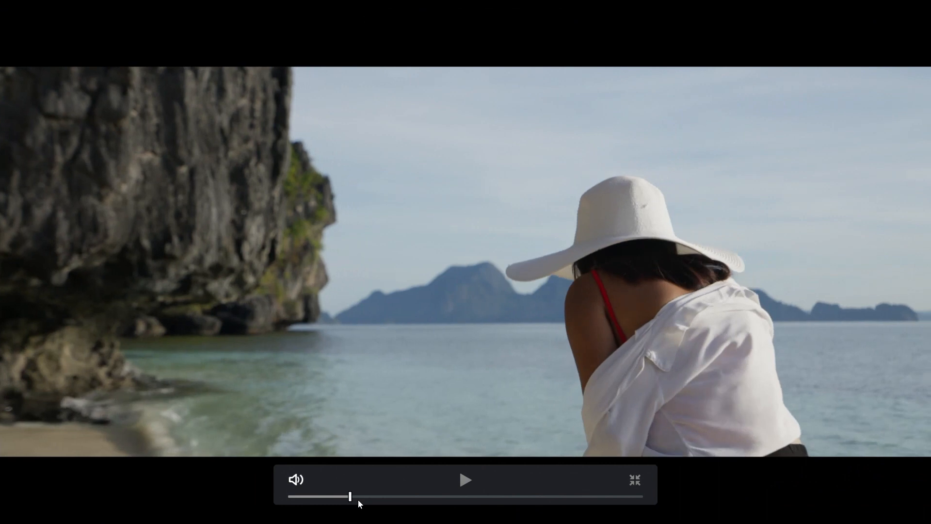